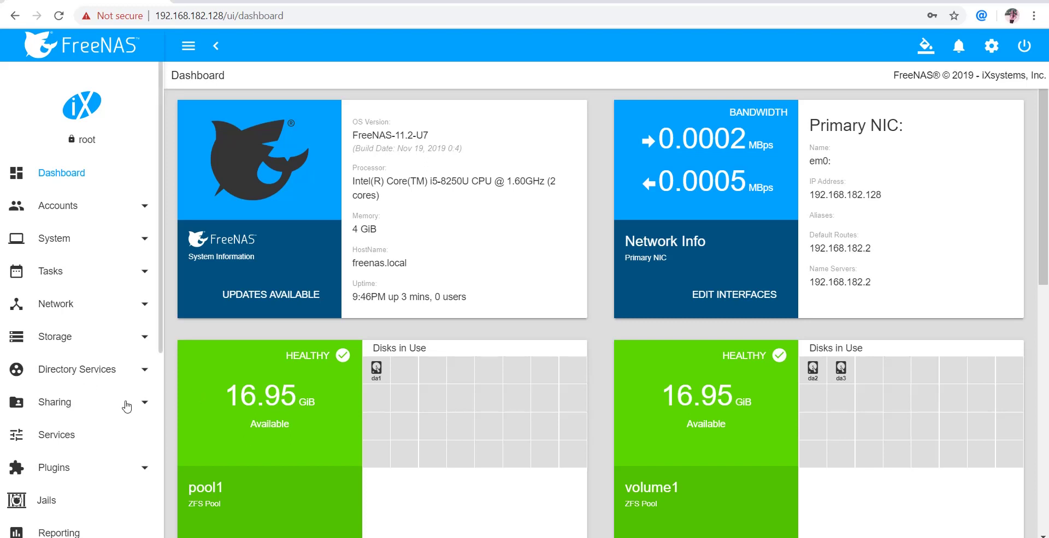
- Start a new WebDAV share named WebDavShare with the comment 'Authenticated WebDav Share'
{"action": "left_click", "coordinate": [141, 405]}
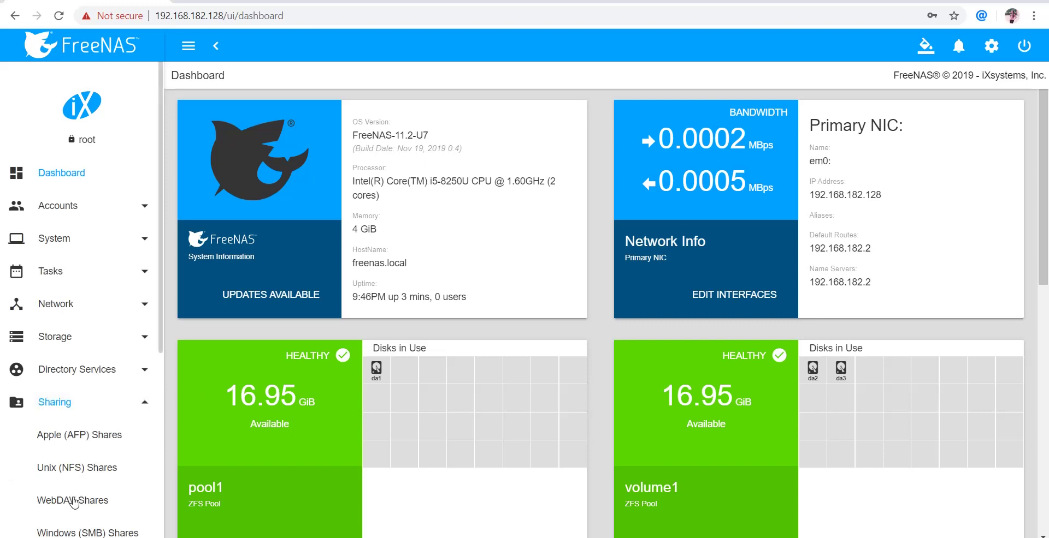
{"action": "left_click", "coordinate": [74, 501]}
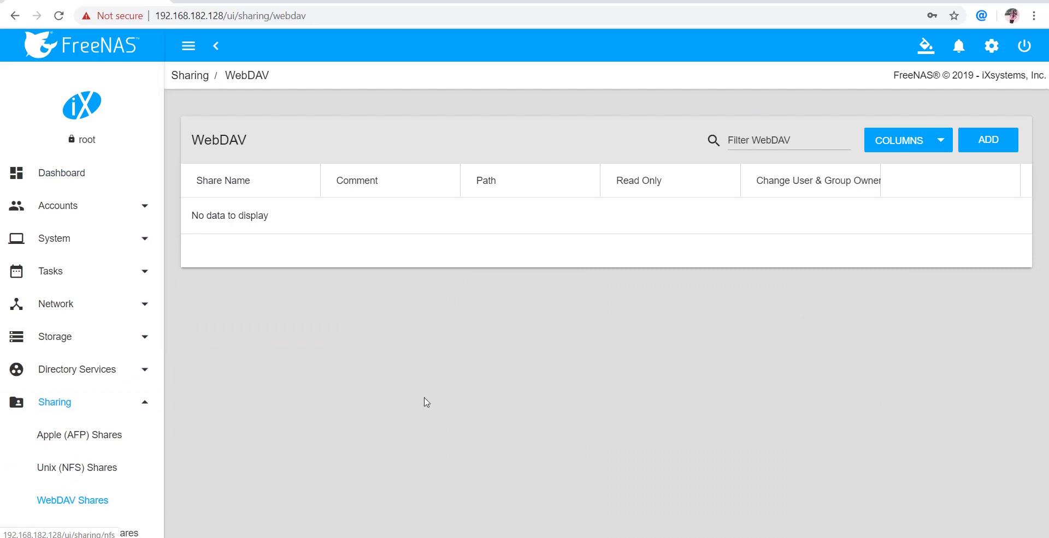
{"action": "left_click", "coordinate": [999, 142]}
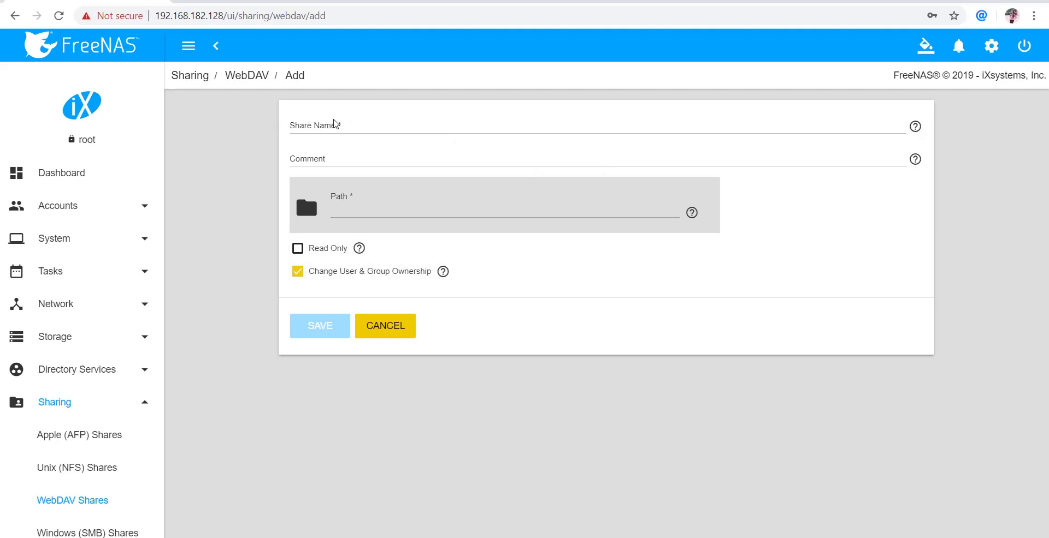
{"action": "left_click", "coordinate": [322, 125]}
{"action": "type", "text": "WebDa"}
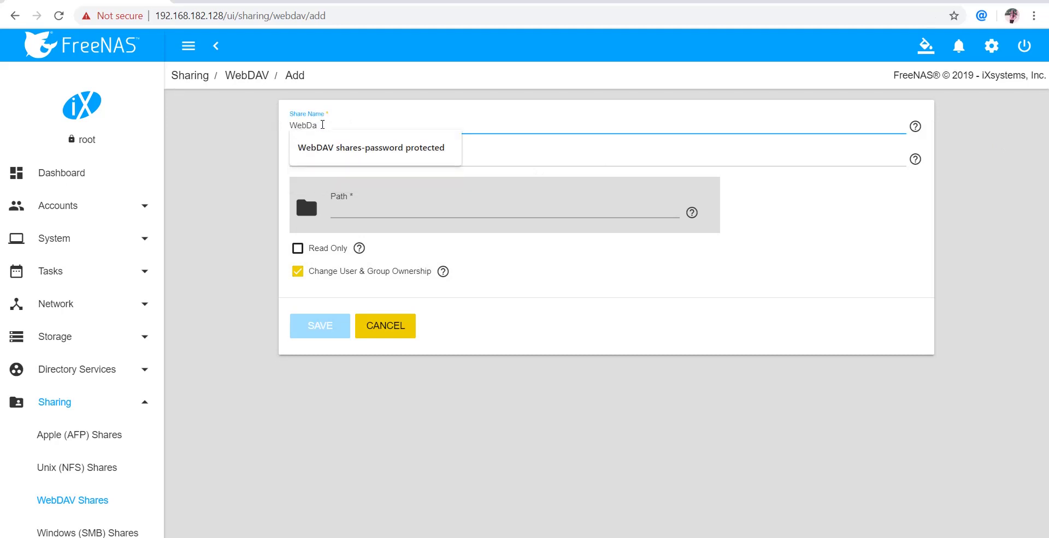
{"action": "type", "text": "vShare"}
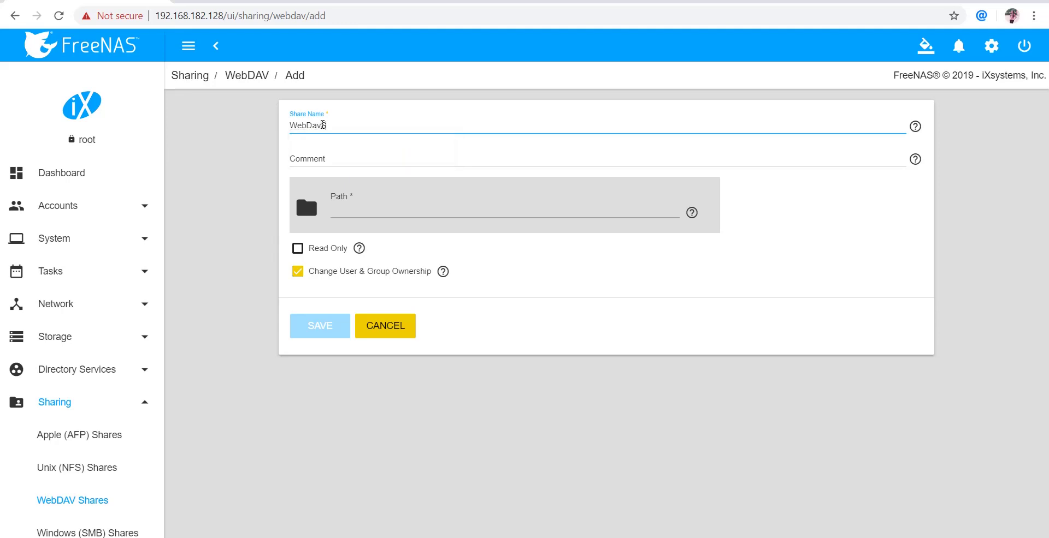
{"action": "left_click", "coordinate": [323, 157]}
{"action": "type", "text": "Authe"}
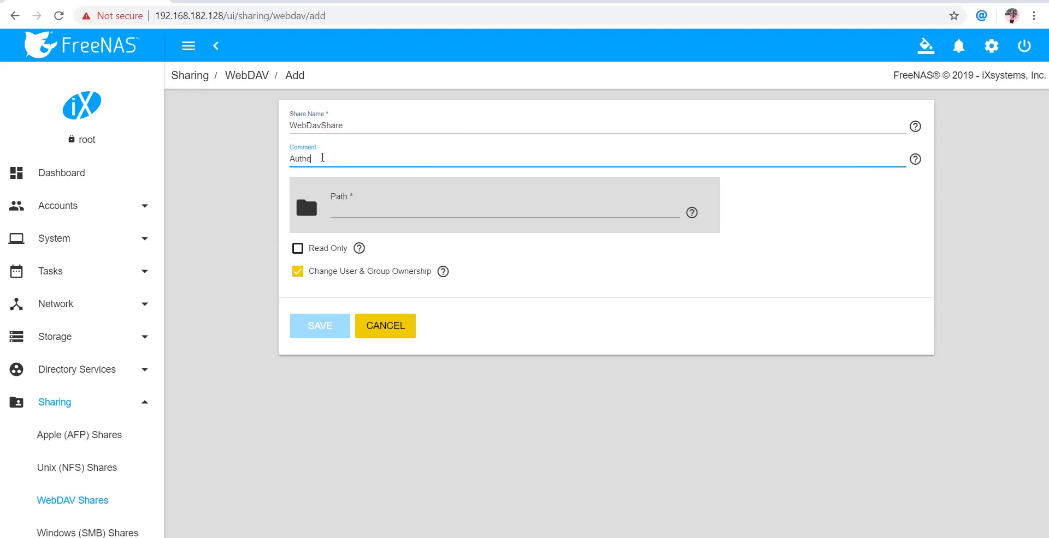
{"action": "type", "text": "nticated WebDav Share"}
- Set the share path to /mnt/pool1/pool1data and save the share
{"action": "left_click", "coordinate": [298, 214]}
{"action": "left_click", "coordinate": [314, 247]}
{"action": "left_click", "coordinate": [299, 238]}
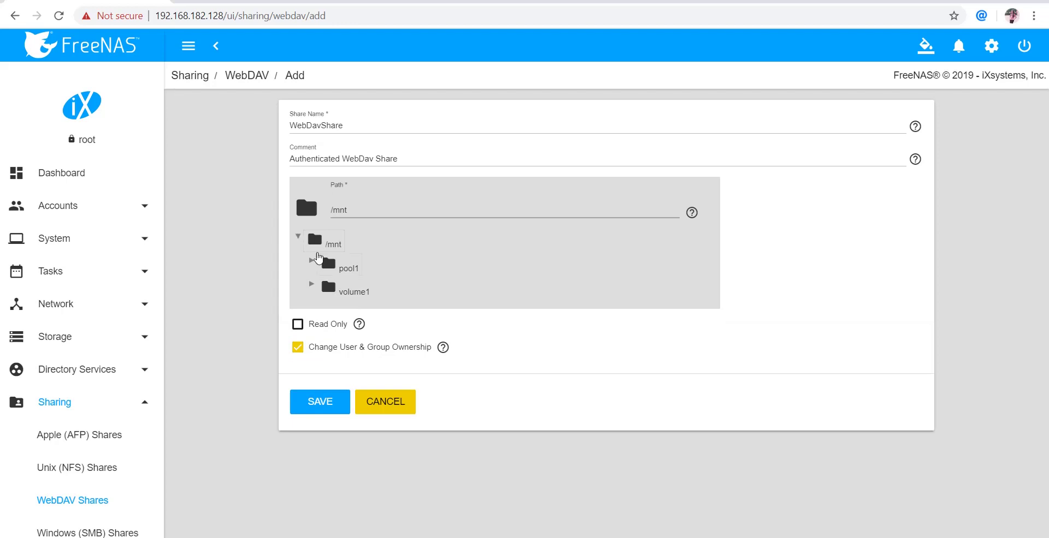
{"action": "left_click", "coordinate": [312, 262]}
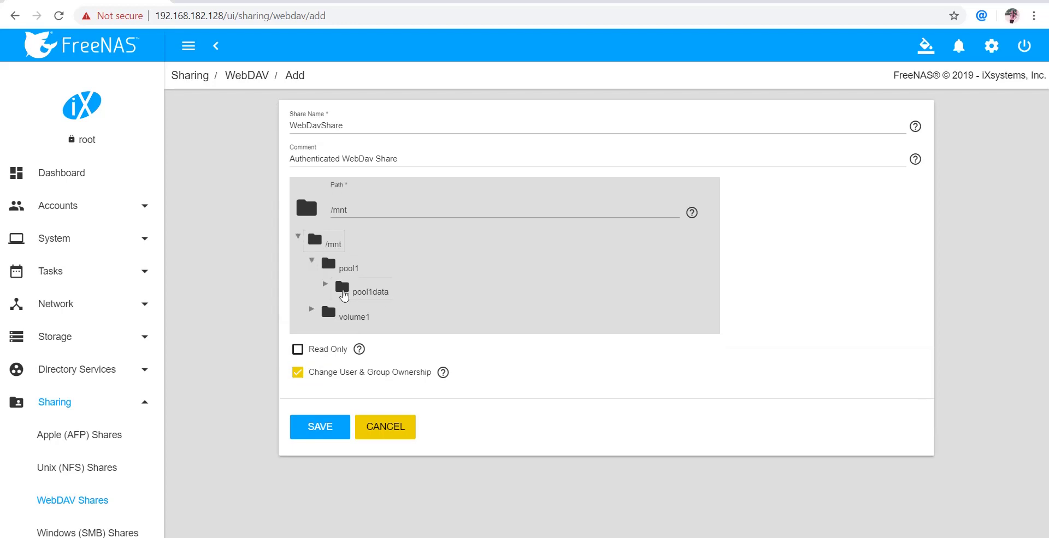
{"action": "left_click", "coordinate": [370, 295]}
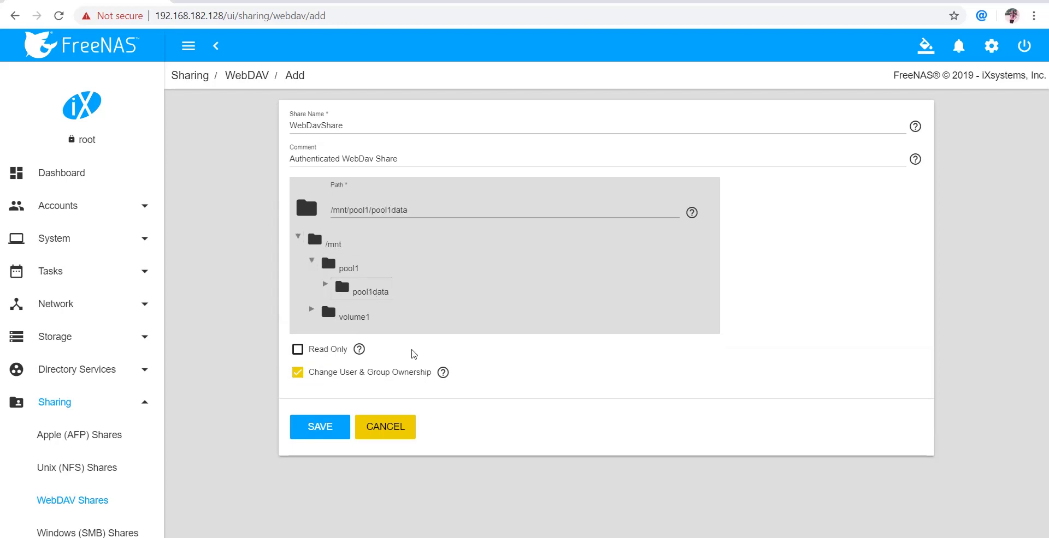
{"action": "left_click", "coordinate": [320, 428]}
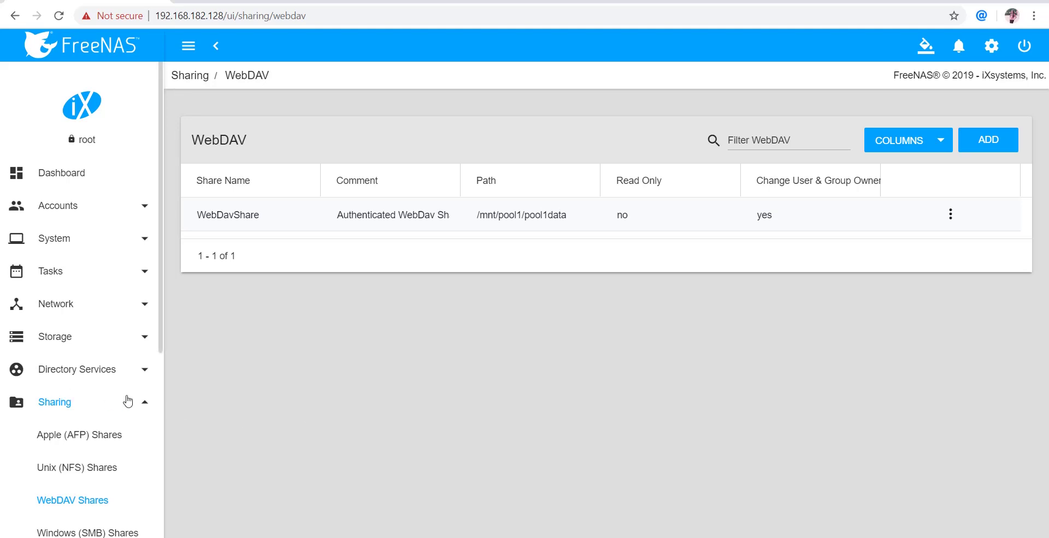
- Filter the Services list by 'we' and open the WebDAV service configuration
{"action": "left_click_drag", "start_coordinate": [162, 337], "coordinate": [139, 435]}
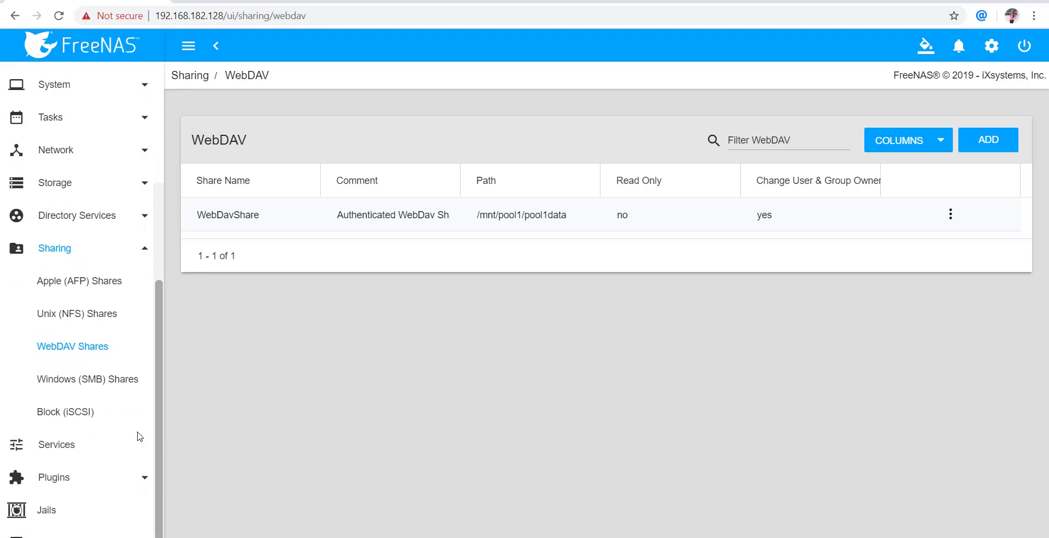
{"action": "left_click", "coordinate": [85, 448]}
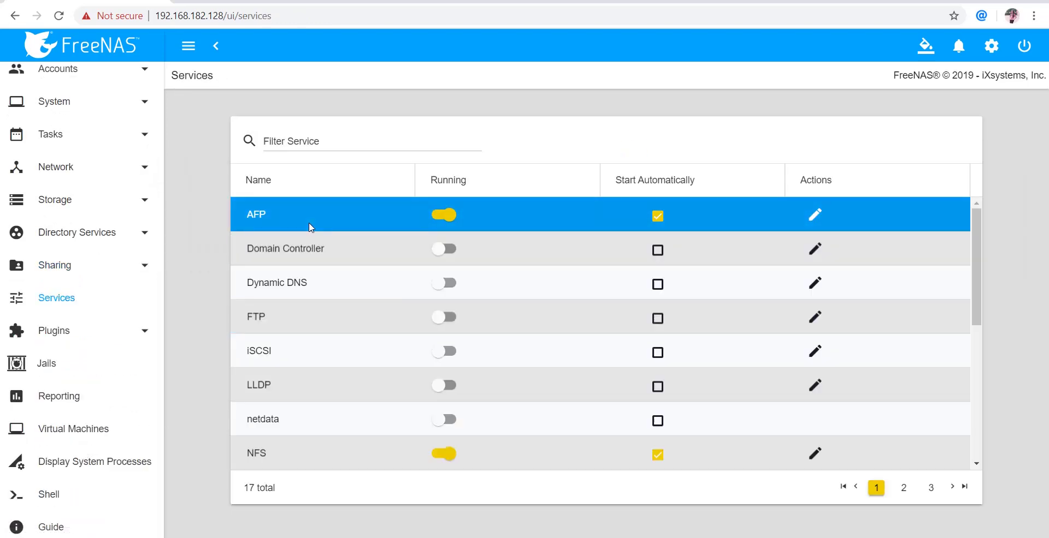
{"action": "left_click", "coordinate": [360, 141]}
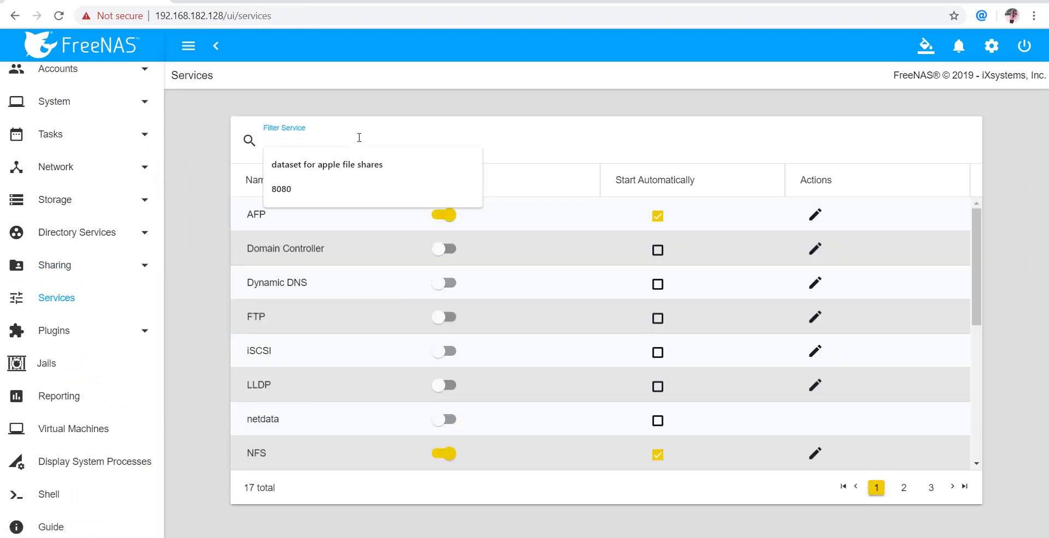
{"action": "type", "text": "we"}
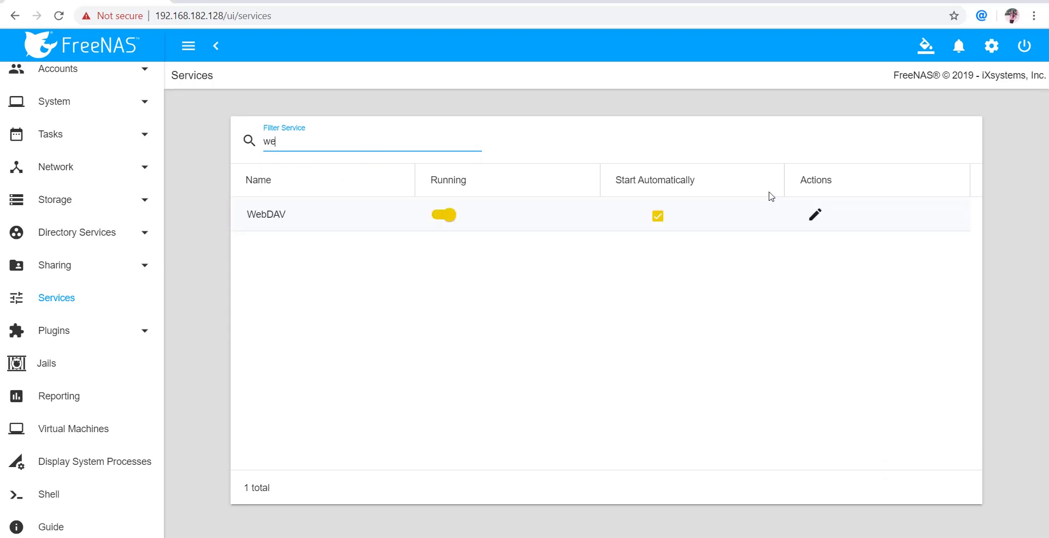
{"action": "left_click", "coordinate": [817, 218]}
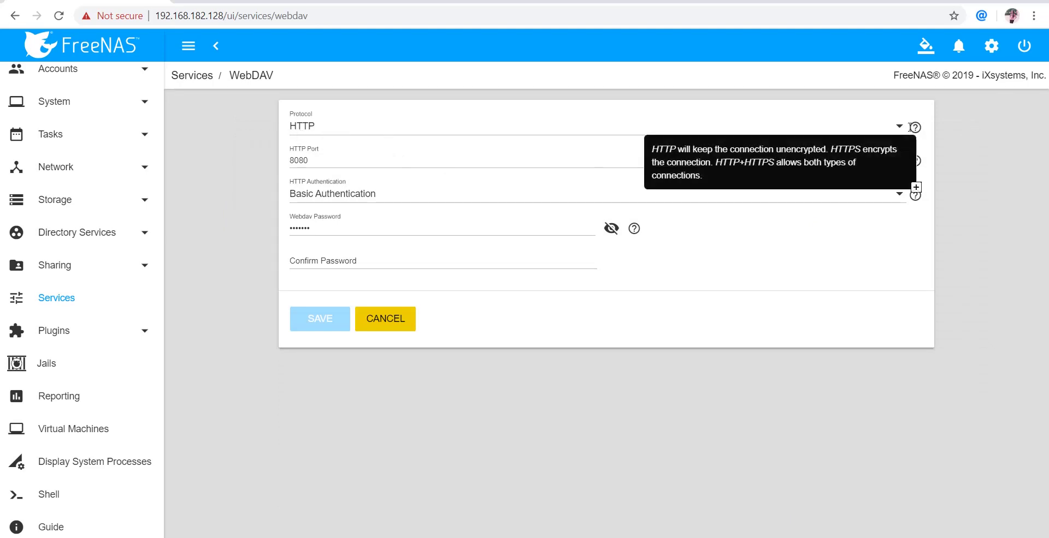
- Keep the HTTP protocol, replace and confirm the WebDAV password, and save the settings
{"action": "left_click", "coordinate": [903, 130]}
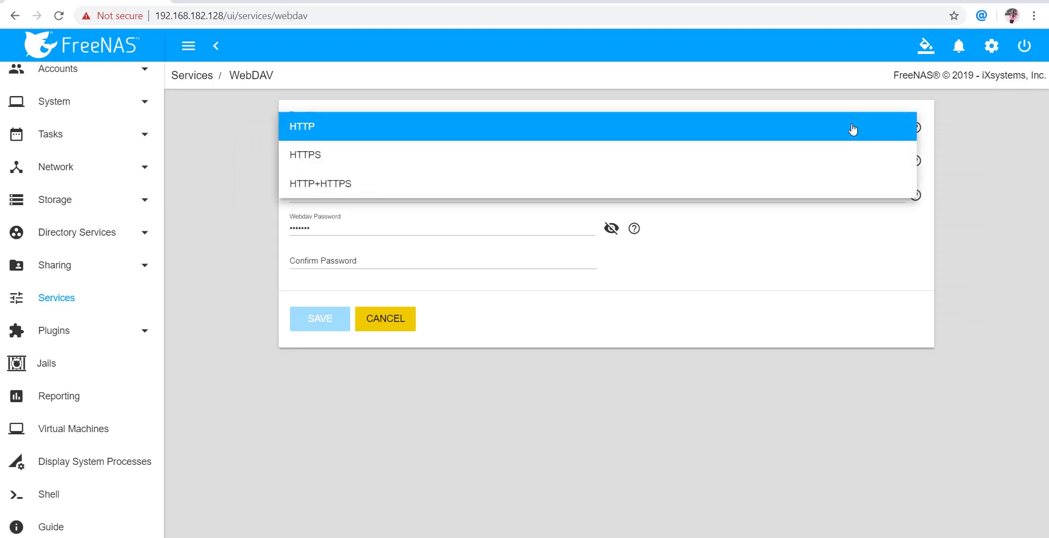
{"action": "left_click", "coordinate": [850, 129]}
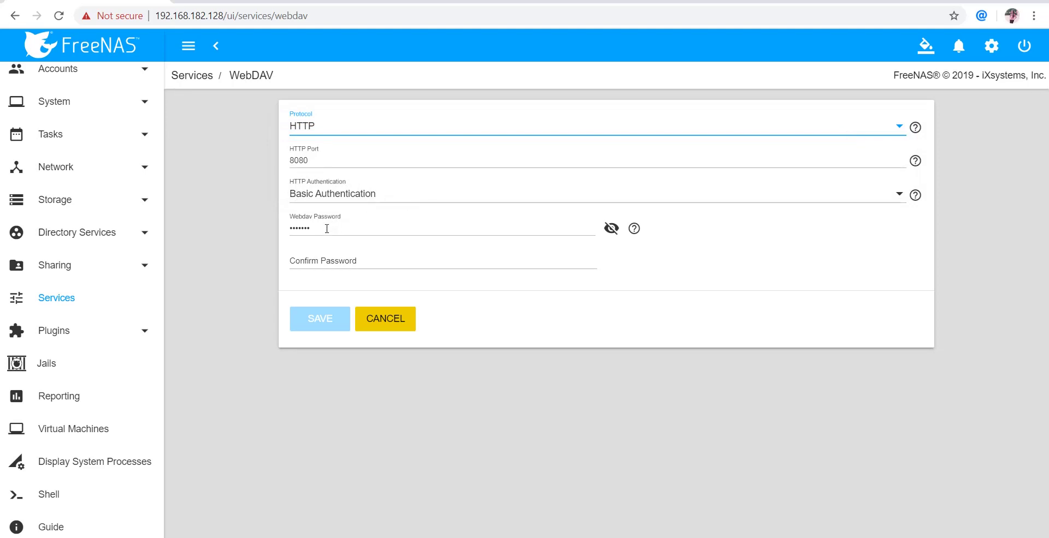
{"action": "left_click_drag", "start_coordinate": [341, 228], "coordinate": [279, 238]}
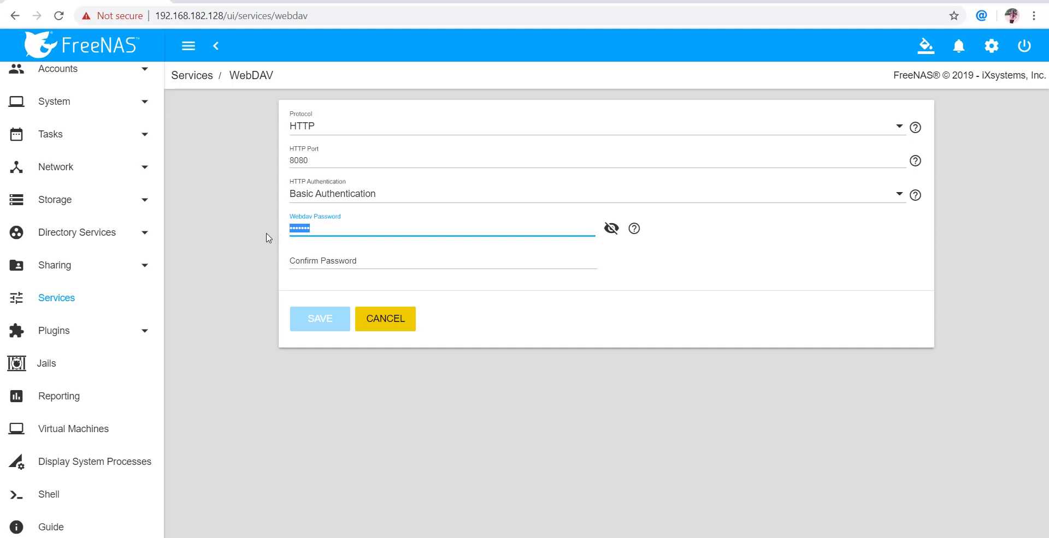
{"action": "type", "text": "passwo"}
{"action": "left_click", "coordinate": [300, 262]}
{"action": "type", "text": "passwo"}
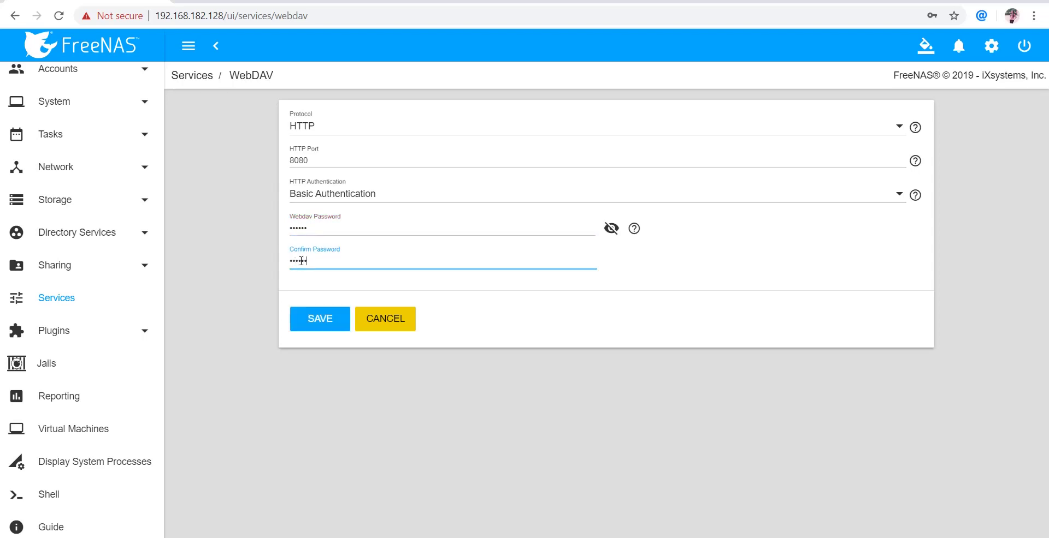
{"action": "left_click", "coordinate": [322, 324]}
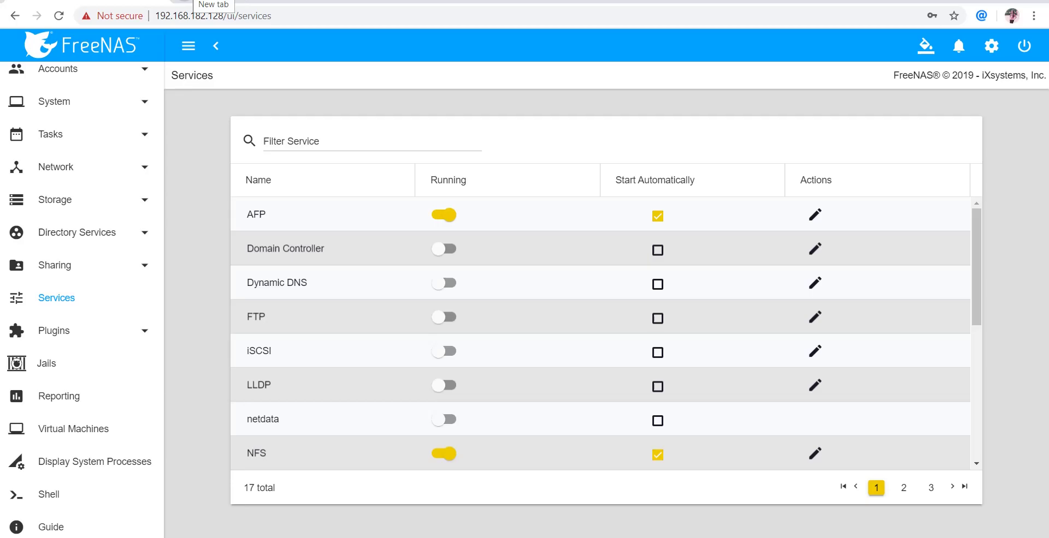
{"action": "key", "text": "ctrl+t"}
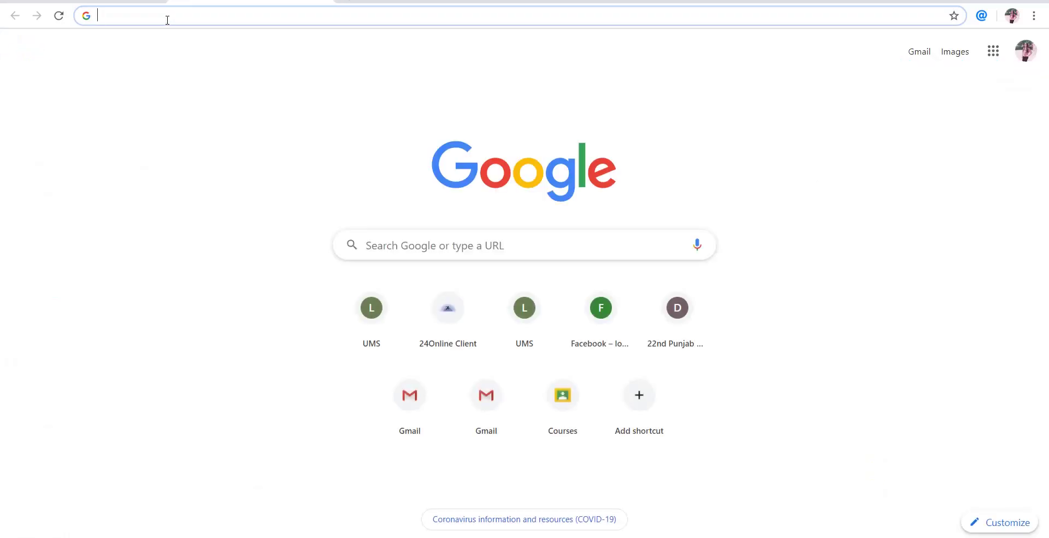
{"action": "type", "text": "h"}
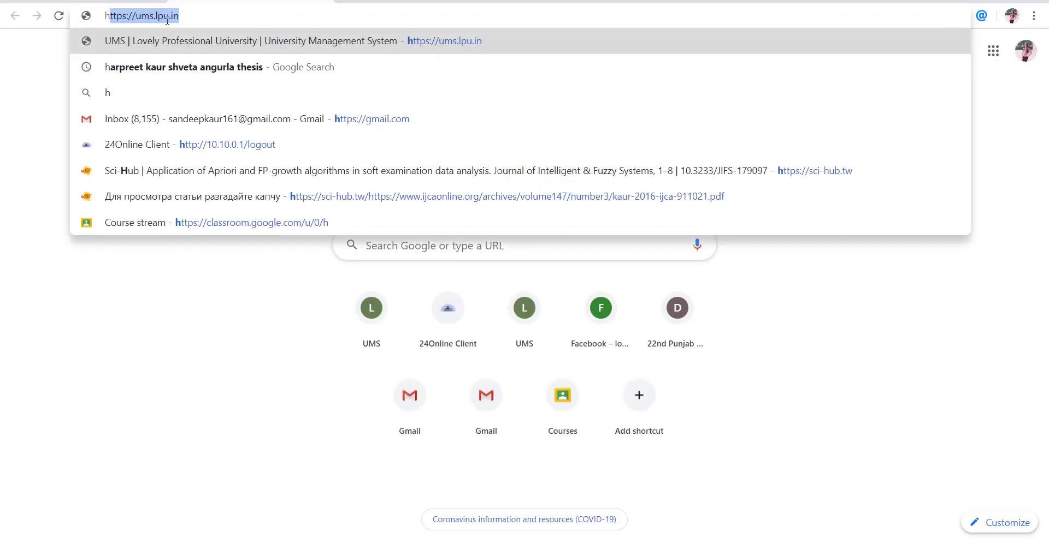
{"action": "type", "text": "ttp://"}
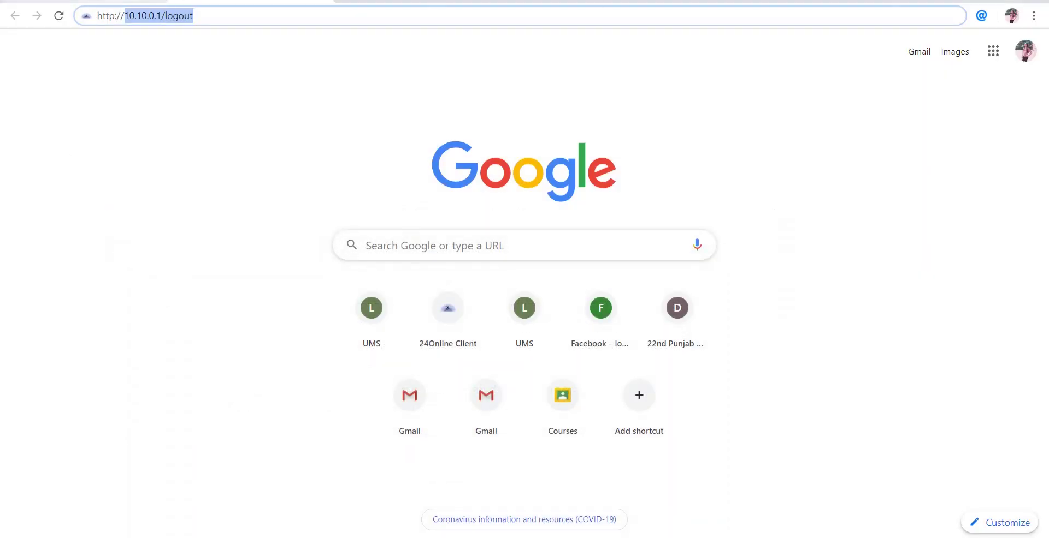
{"action": "type", "text": "192"}
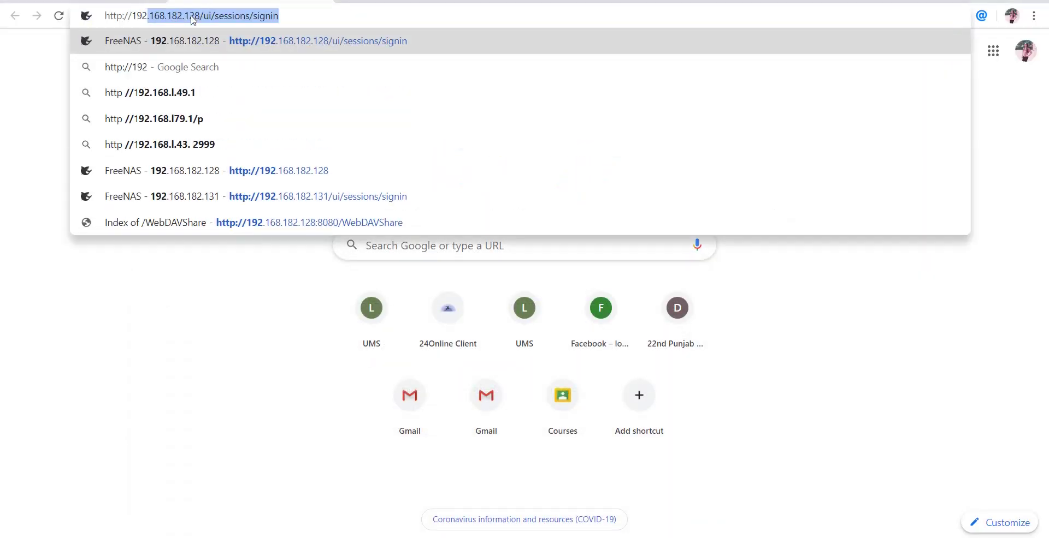
{"action": "type", "text": "."}
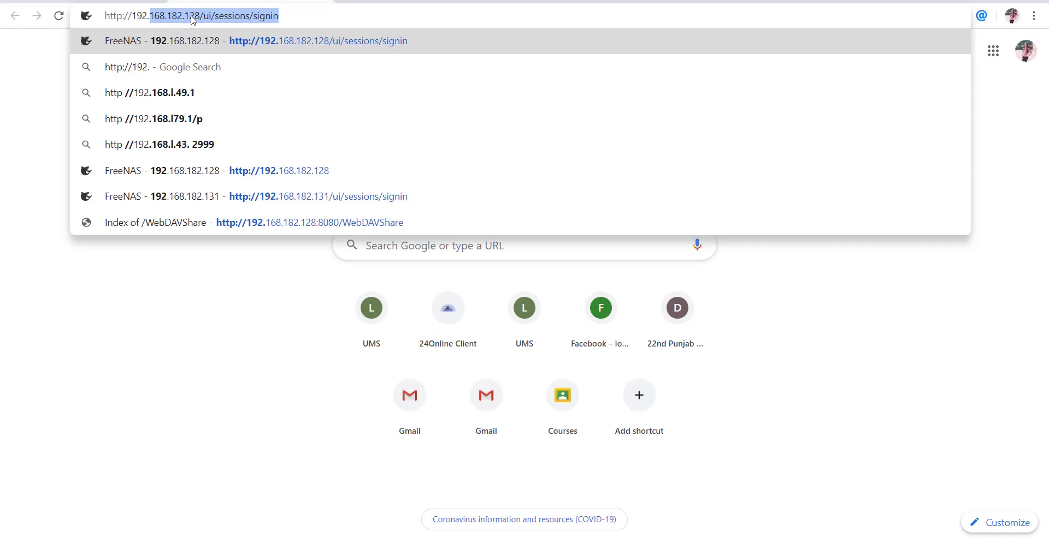
{"action": "type", "text": "168."}
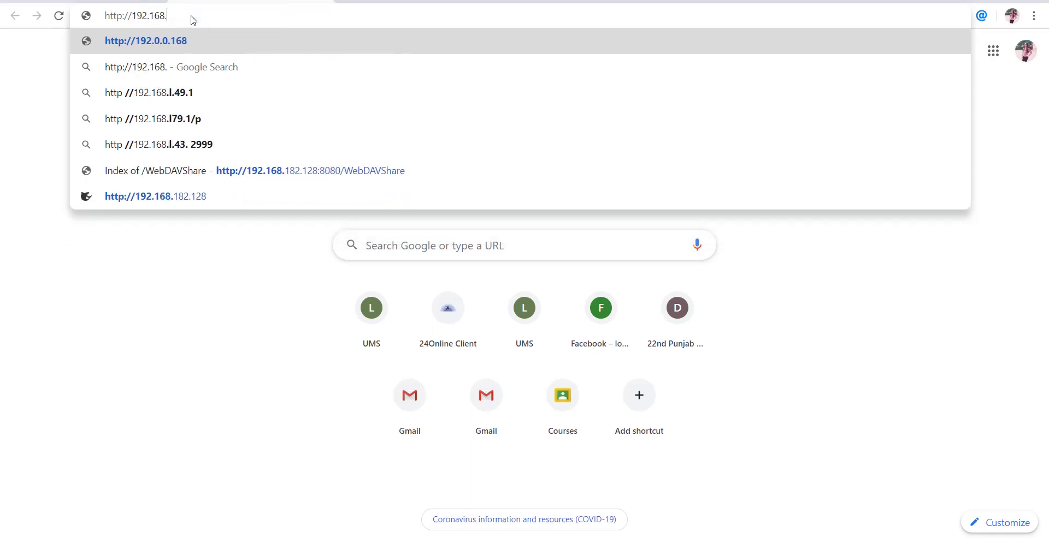
{"action": "type", "text": "182.12"}
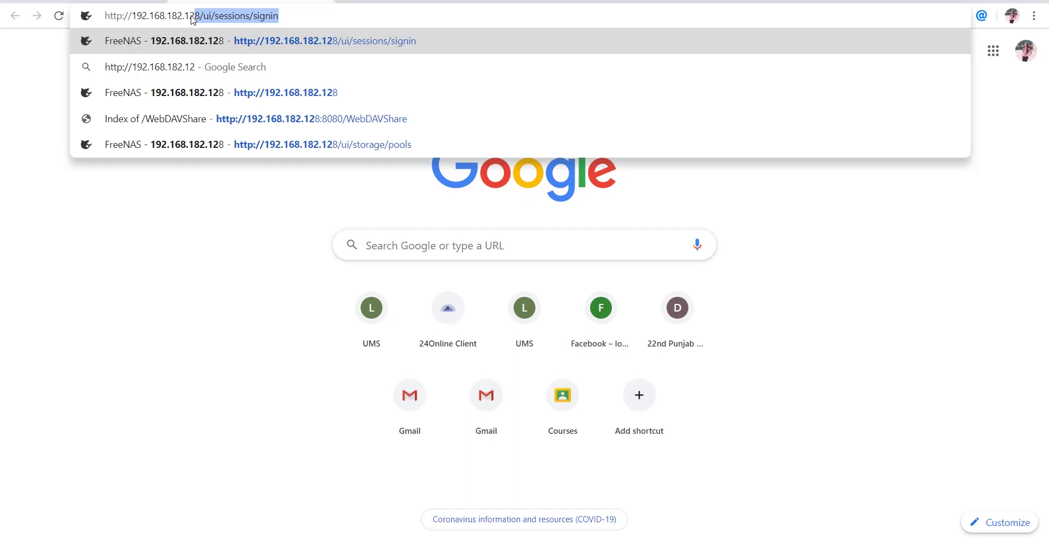
{"action": "type", "text": "8:"}
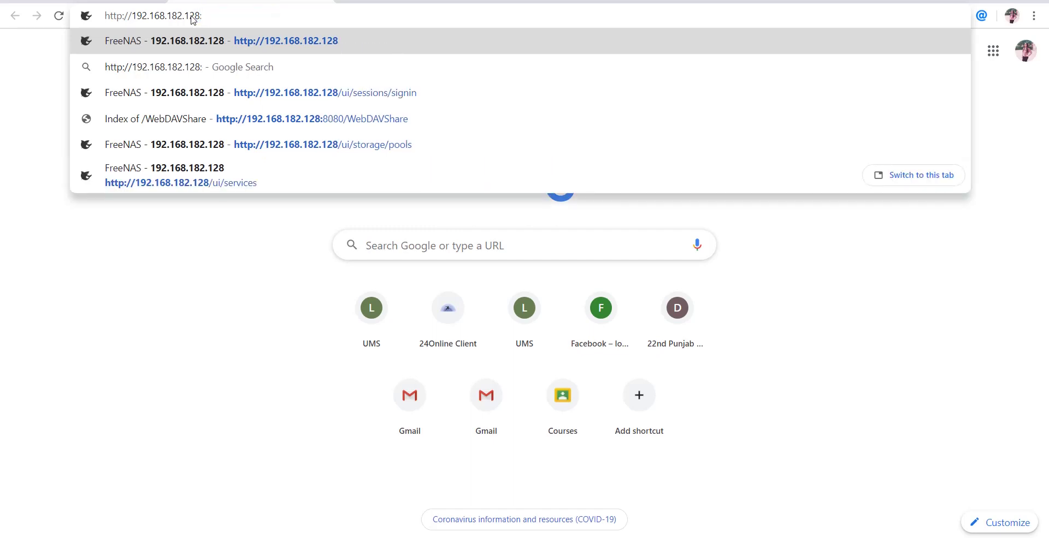
{"action": "type", "text": "8080/We"}
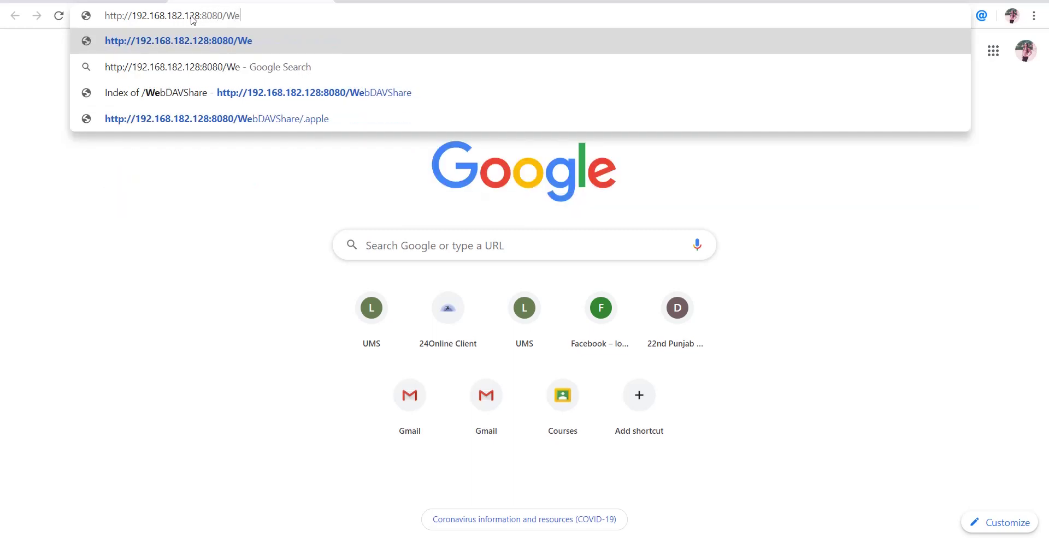
{"action": "type", "text": "vDa"}
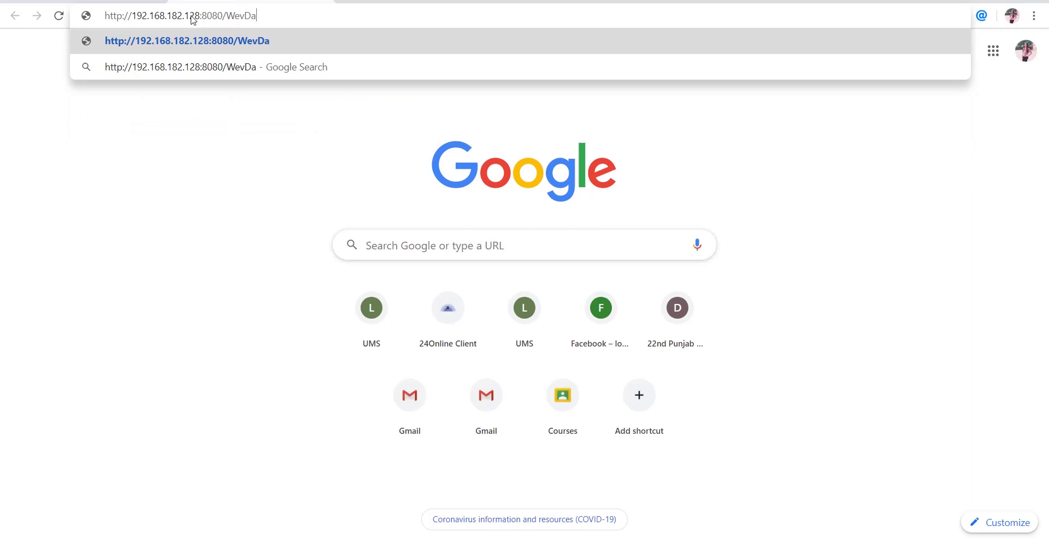
{"action": "type", "text": "vShare"}
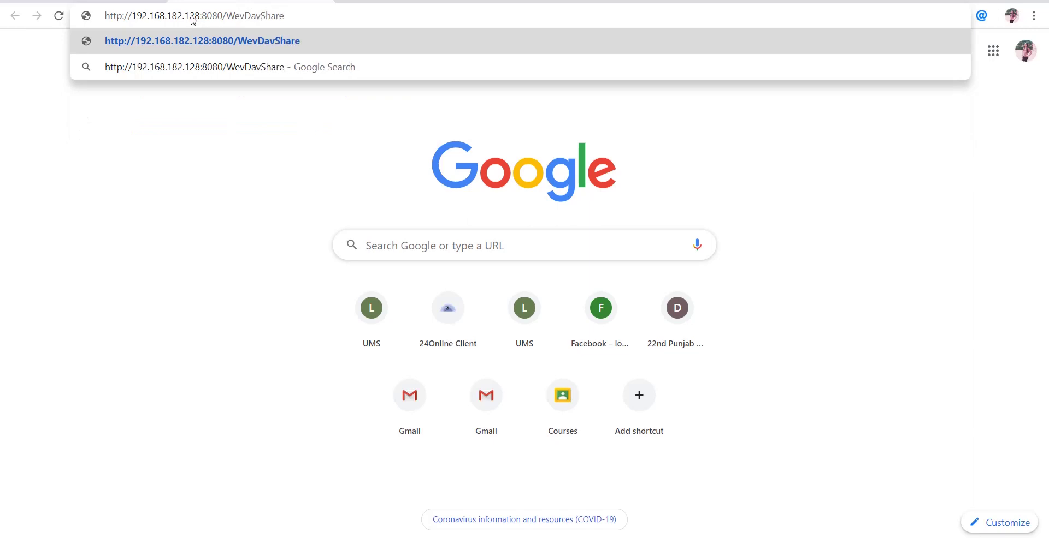
- Go to the share address and sign in with the WebDAV username and password
{"action": "key", "text": "Return"}
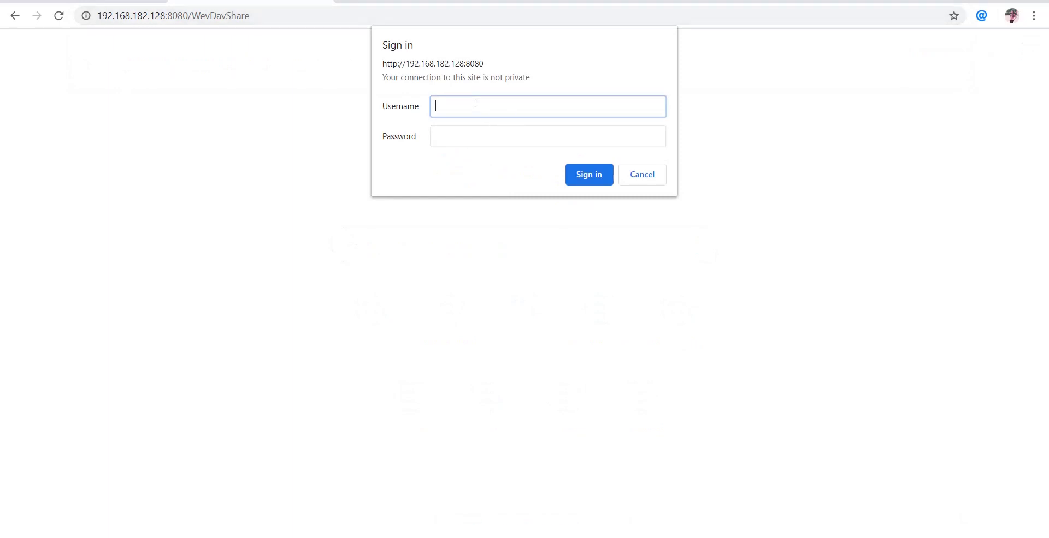
{"action": "type", "text": "WebDav"}
{"action": "left_click", "coordinate": [475, 134]}
{"action": "type", "text": "******"}
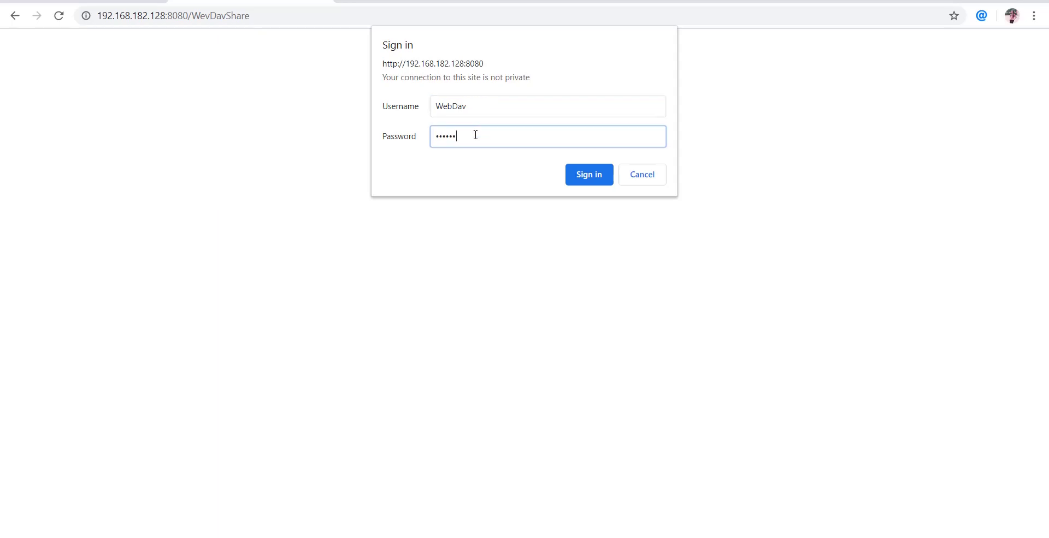
{"action": "left_click", "coordinate": [583, 175]}
{"action": "type", "text": "webdav"}
- Resubmit the sign-in to open the WebDavShare directory listing
{"action": "left_click", "coordinate": [586, 174]}
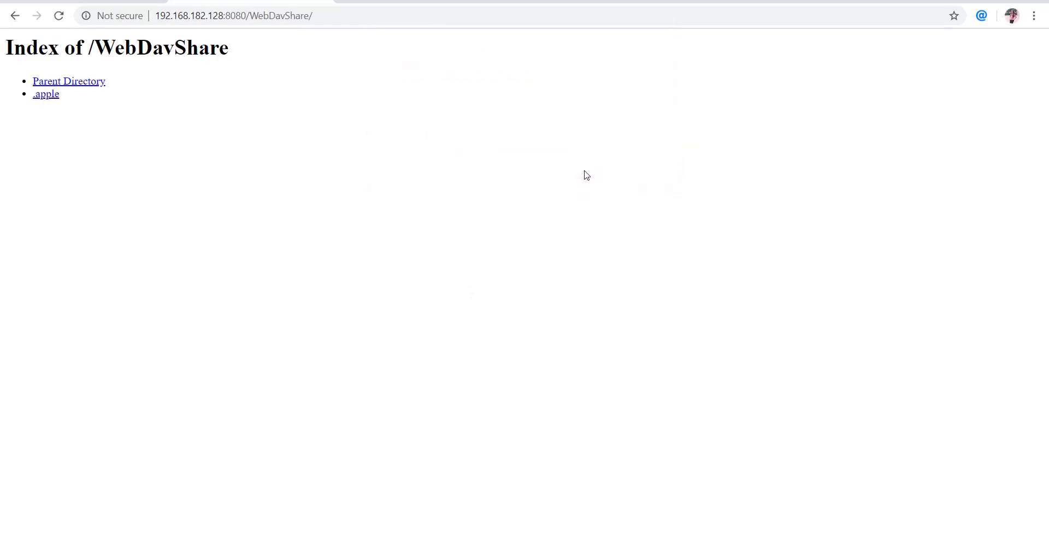